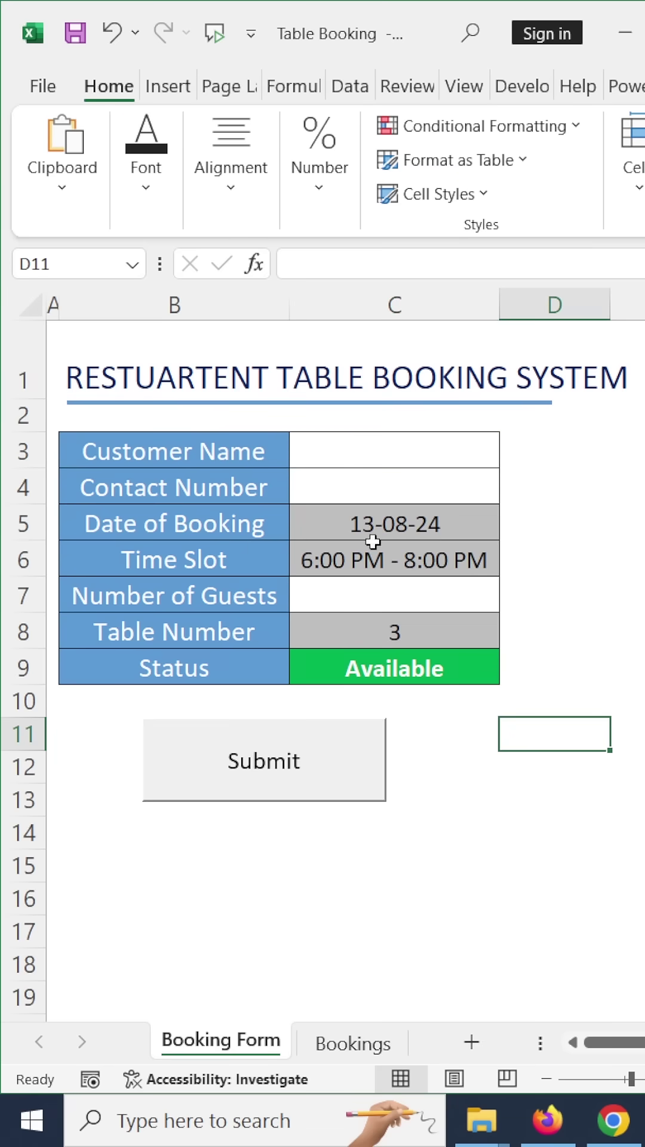
- Review the single existing record across the Bookings sheet columns, then return to the booking form
click(356, 448)
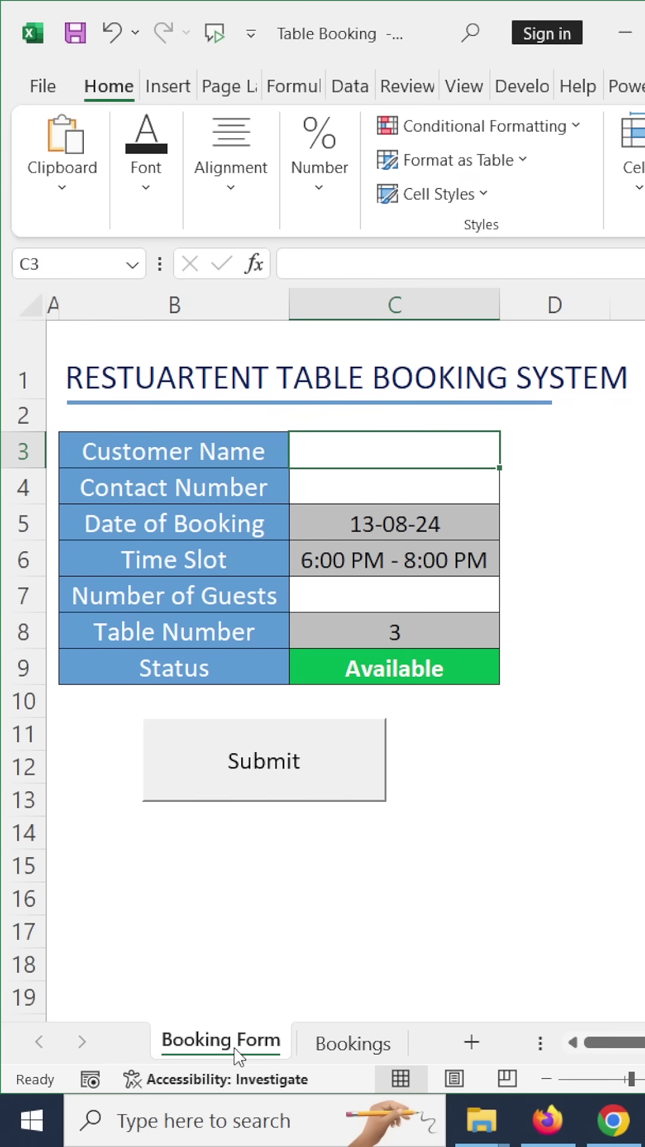
click(352, 1041)
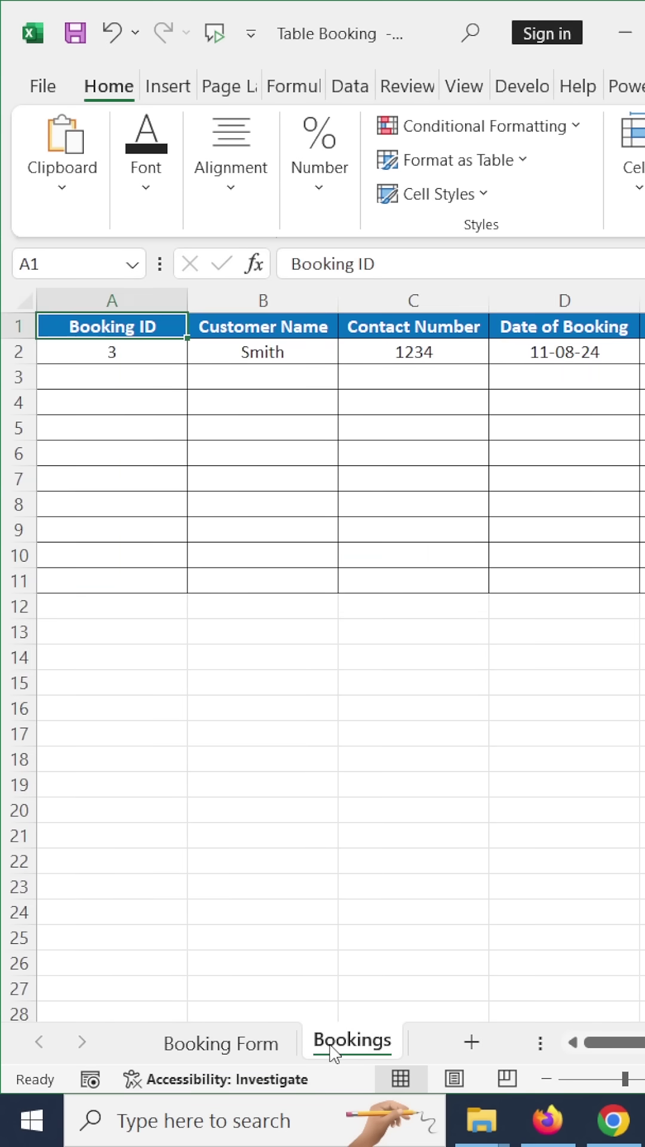
key(Right)
key(ctrl+Right)
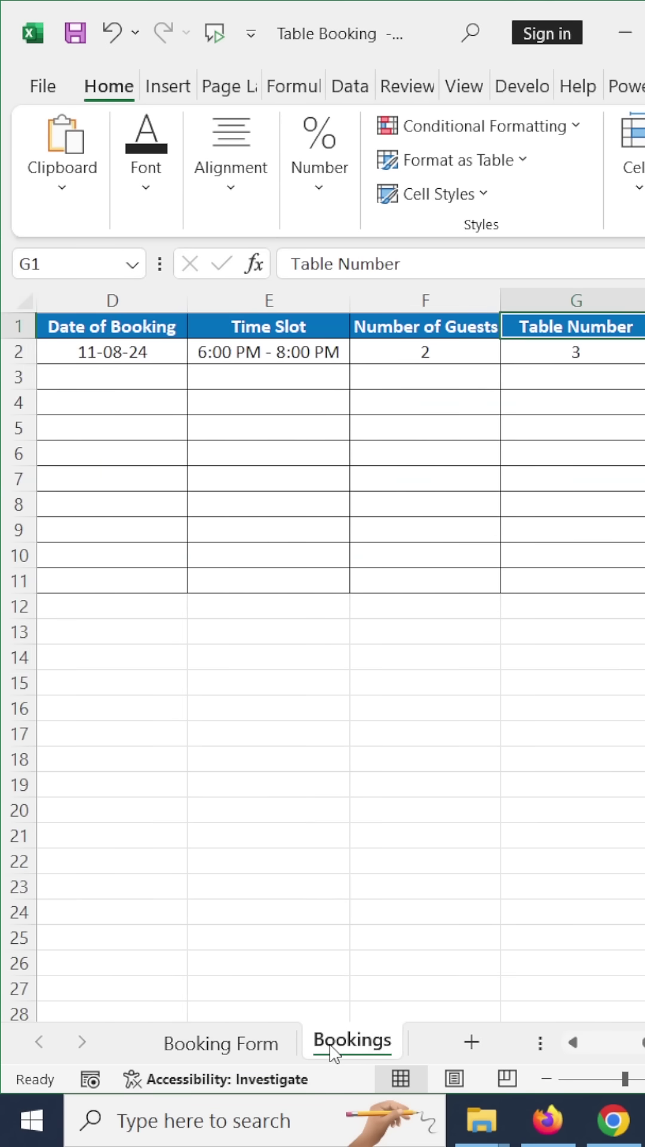
key(ctrl+Left)
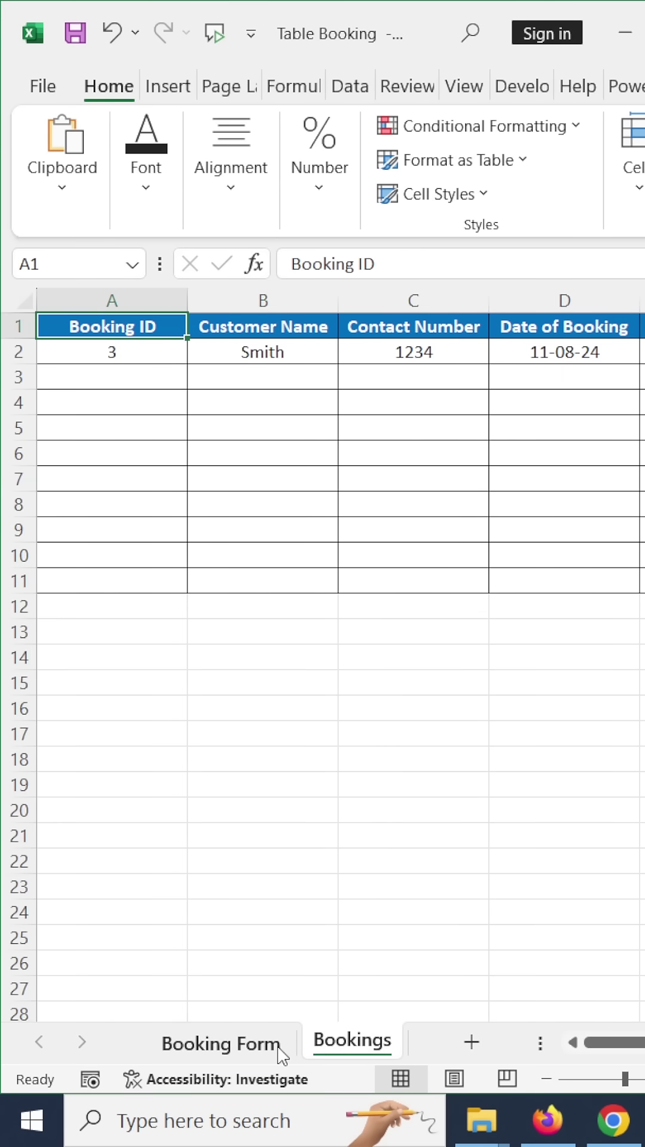
click(281, 1049)
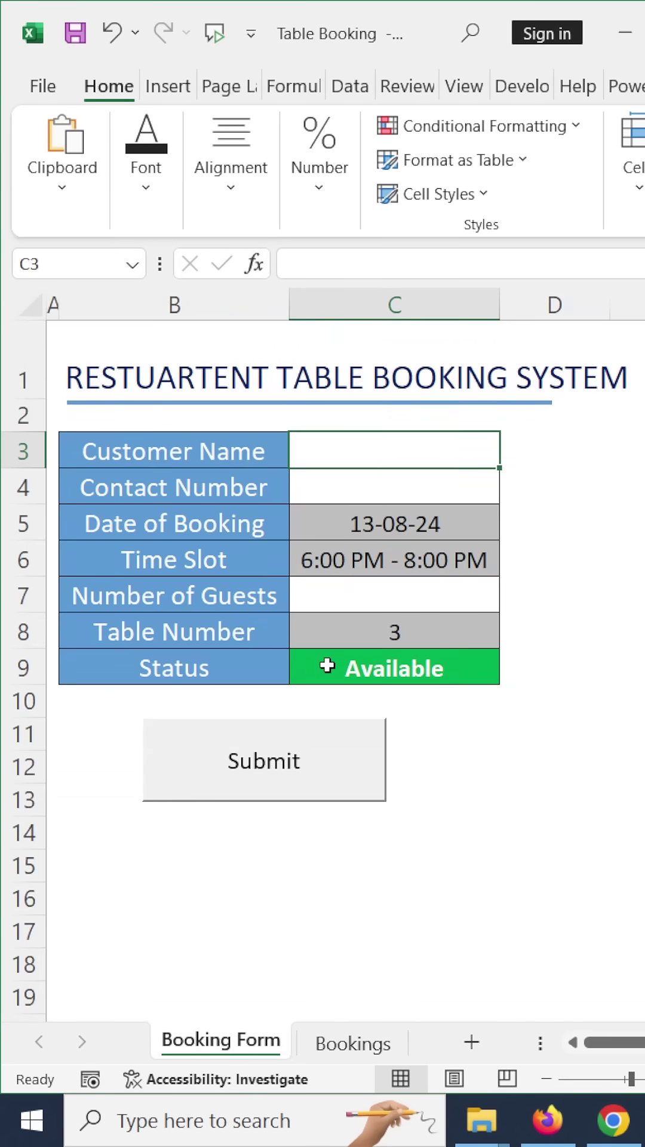
- Enter a customer name, contact 1234567, 2 guests and table 2, and submit the booking
click(395, 524)
click(408, 445)
text(Sm)
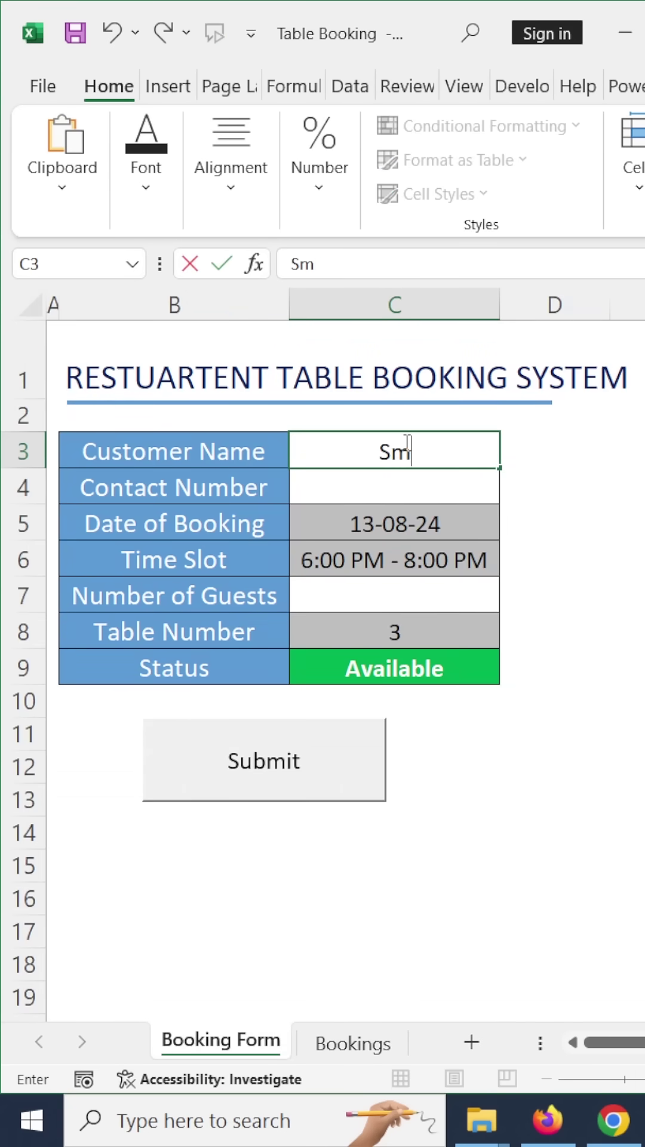
text(ith)
key(Return)
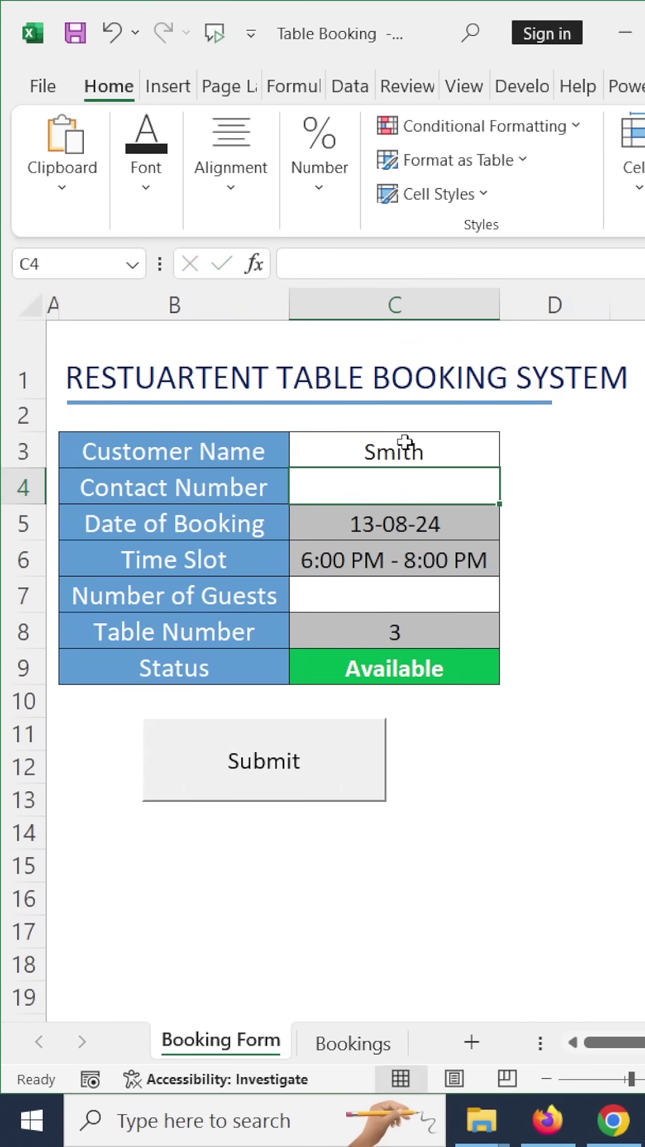
text(1234567)
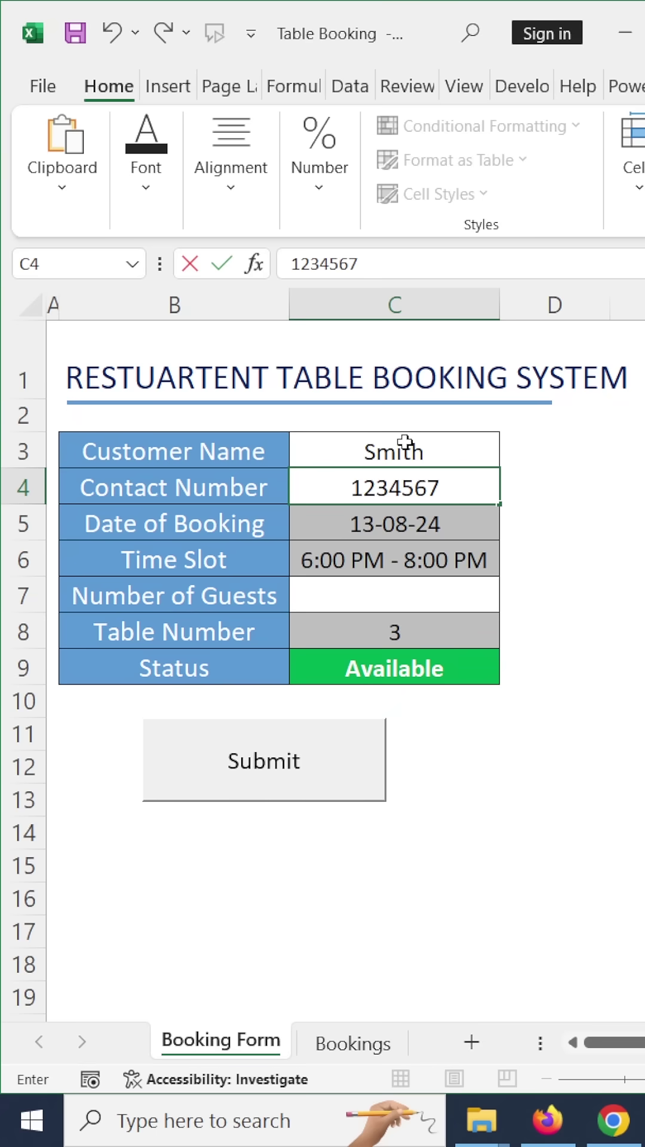
key(Return)
key(Return)
key(Return)
text(2)
key(Return)
text(2)
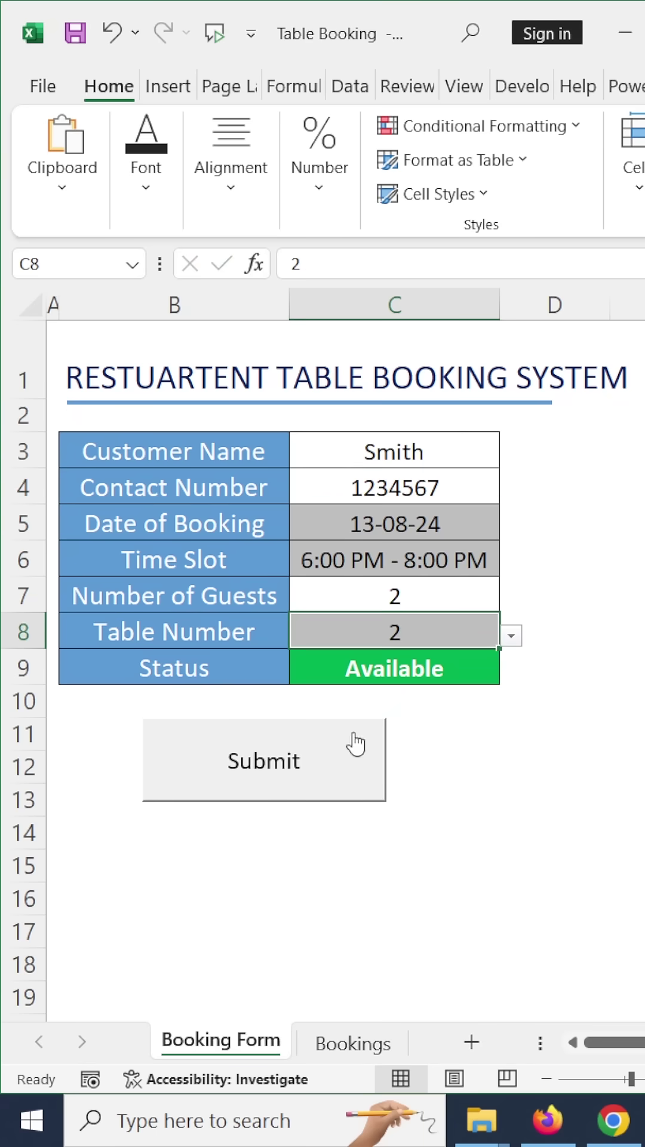
click(329, 795)
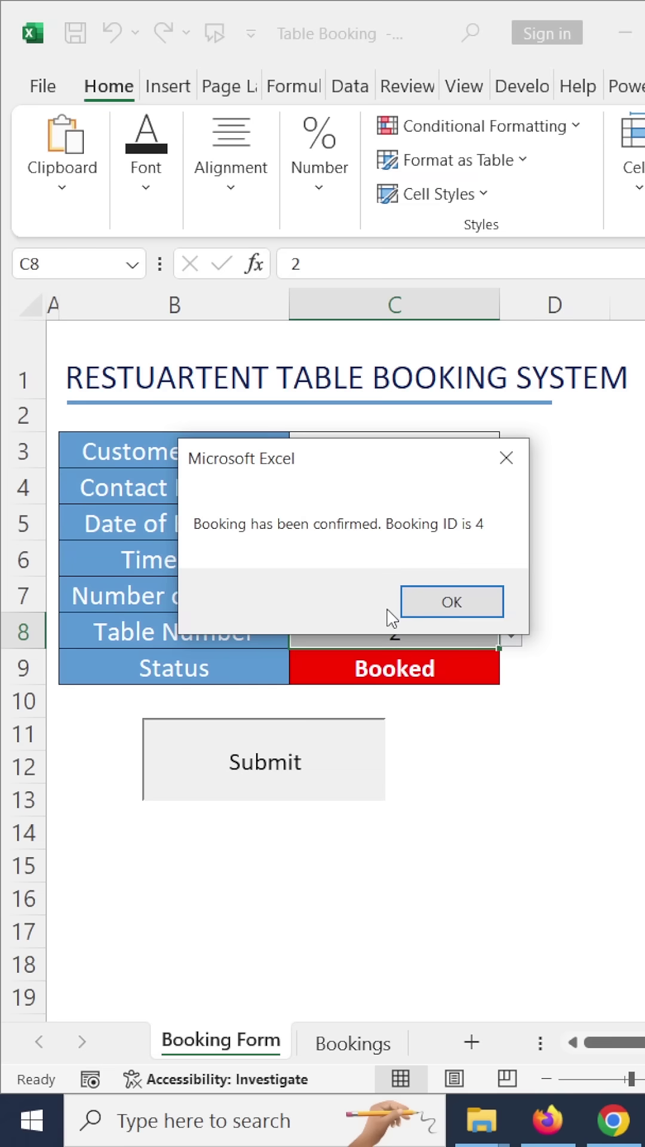
- Dismiss the Booking ID 4 confirmation message
click(423, 604)
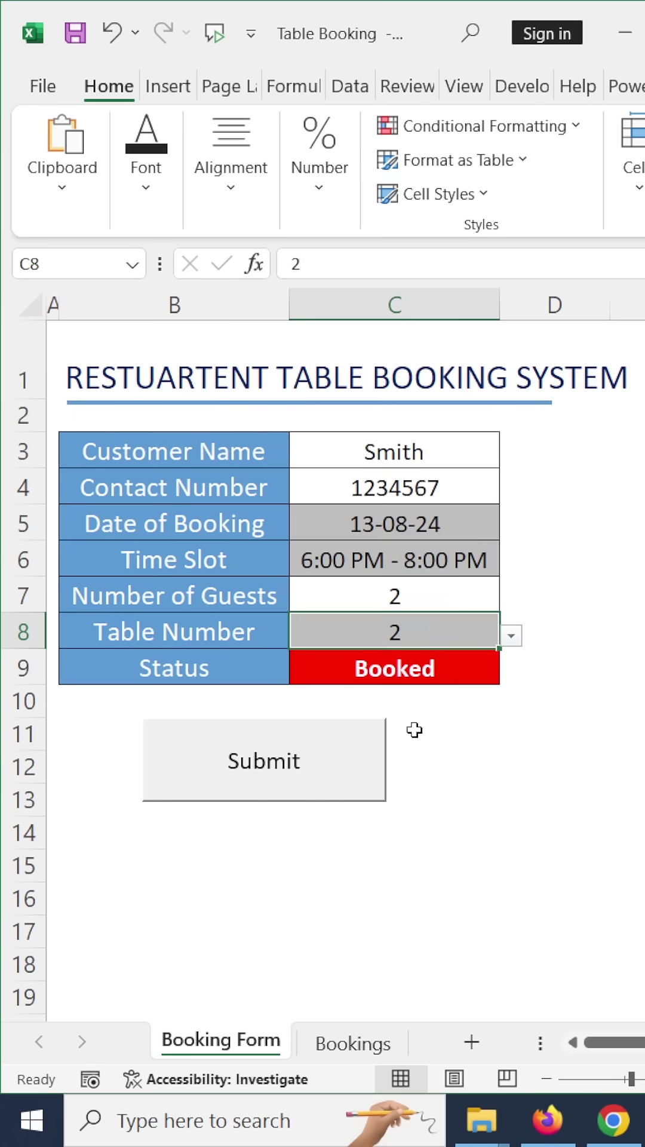
- Resubmit the table 2 booking and dismiss the Table Unavailable refusal
click(339, 780)
click(339, 781)
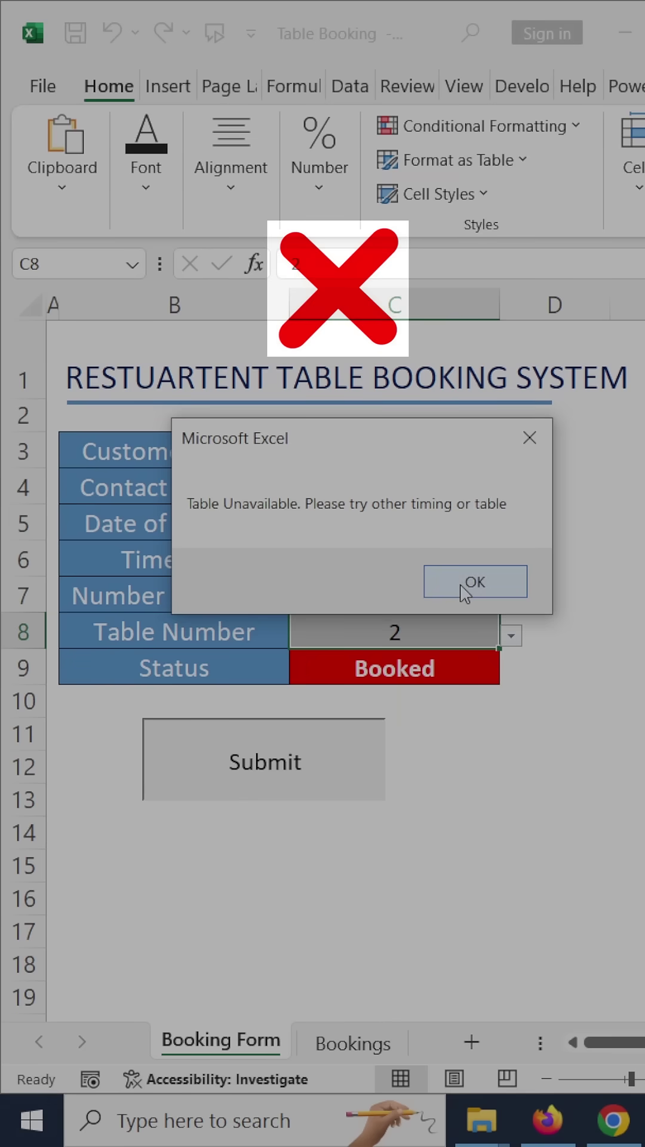
click(463, 591)
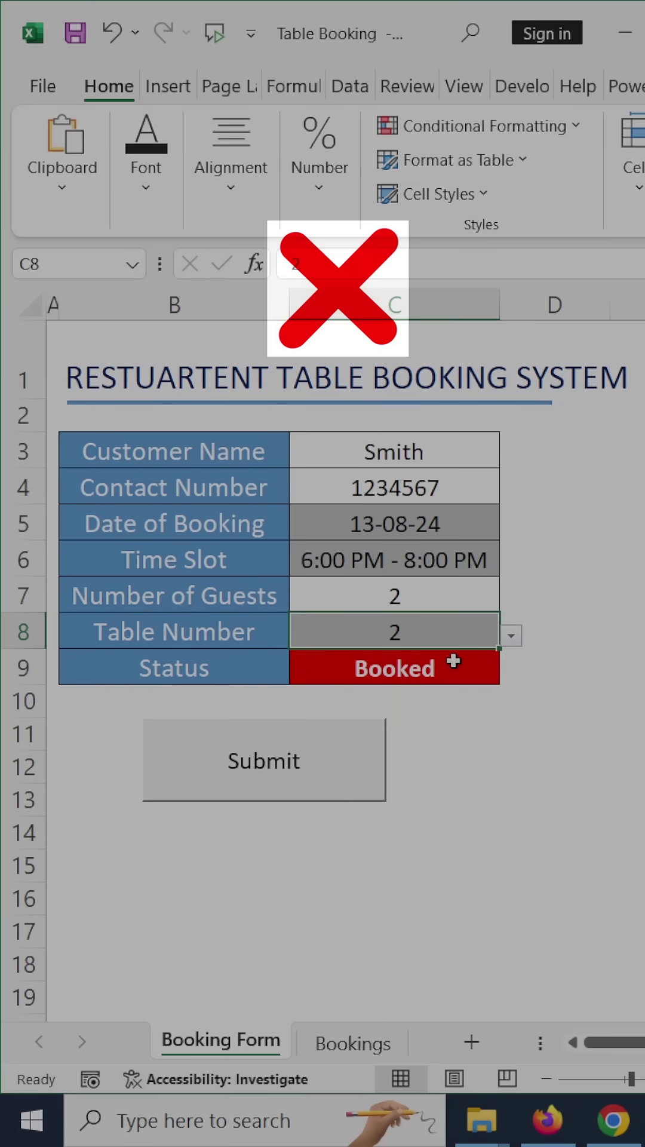
- Switch the booking to table 4, submit it, and dismiss the Booking ID 5 confirmation
click(510, 636)
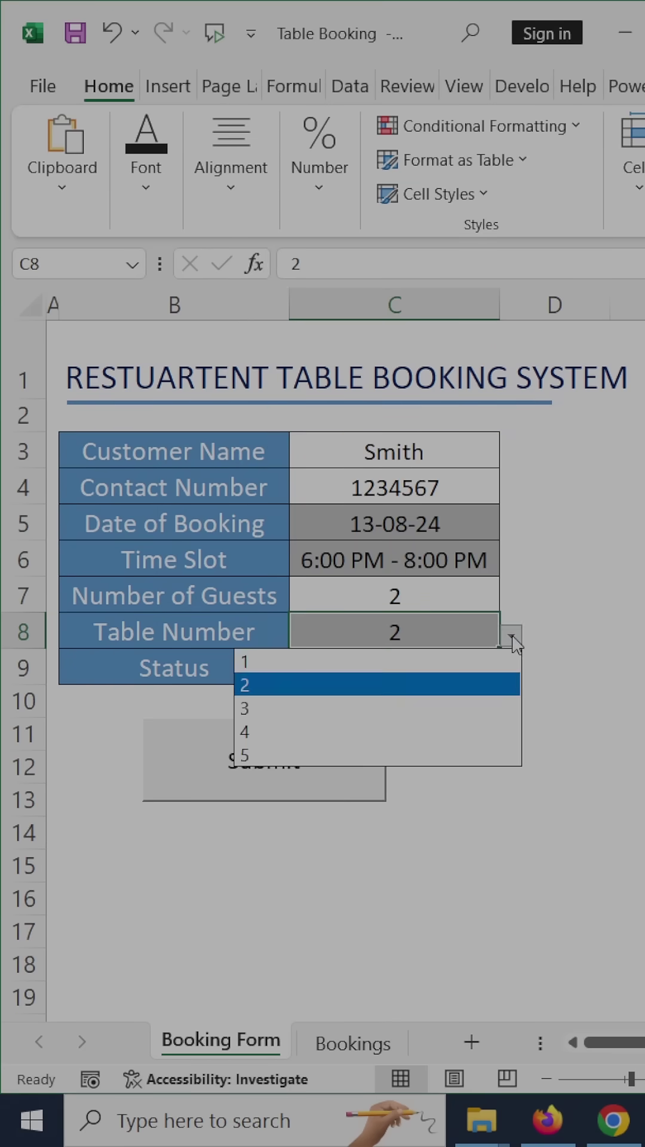
click(384, 730)
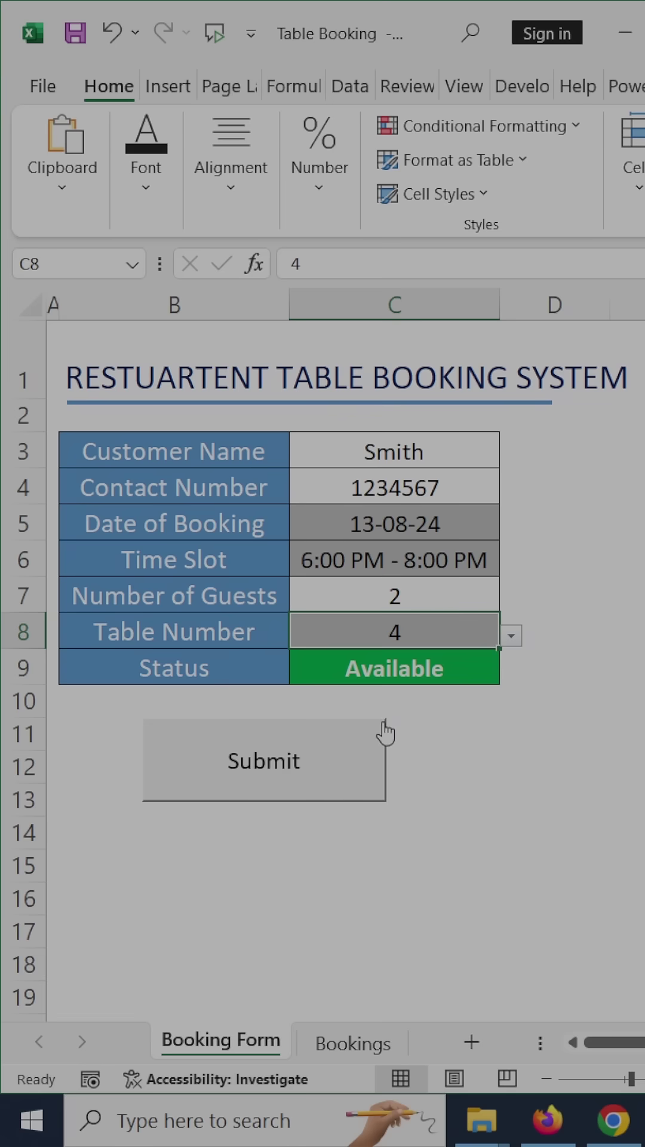
click(307, 777)
click(441, 547)
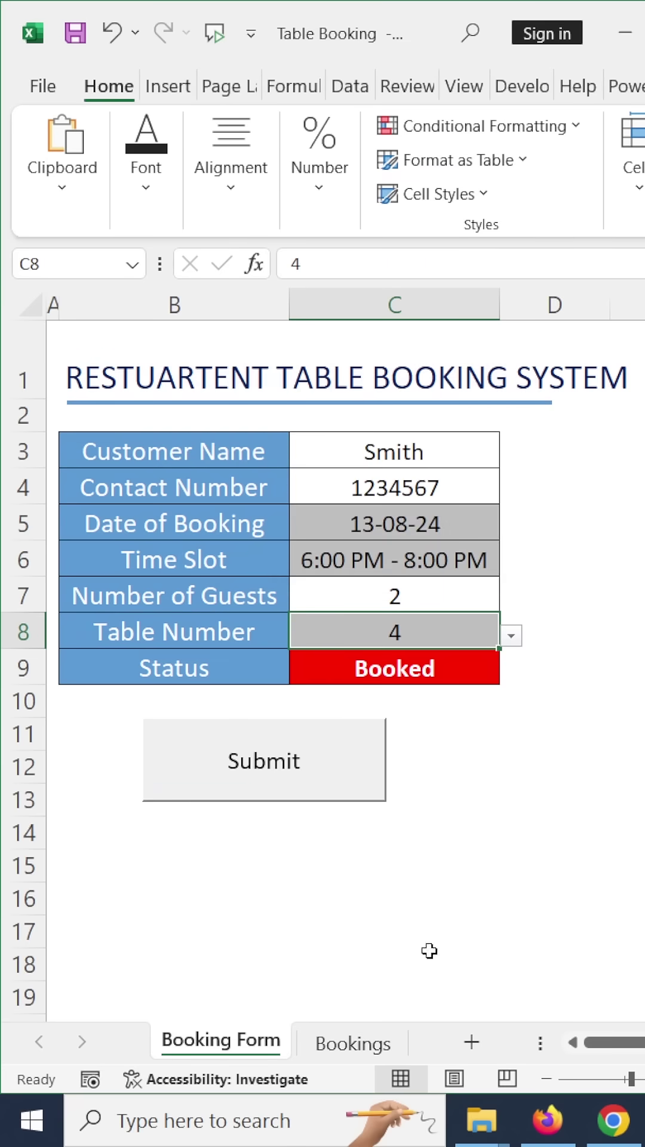